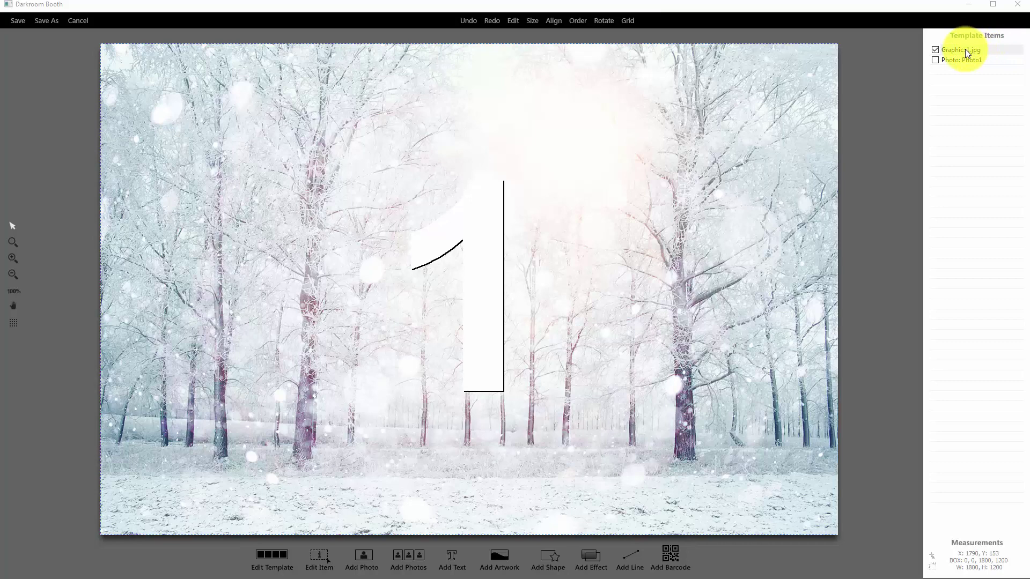
# Drag the duplicated Graphic: 1.jpg row below Photo: Photo1 in Template Items.
pyautogui.moveTo(962, 50); pyautogui.dragTo(973, 71)
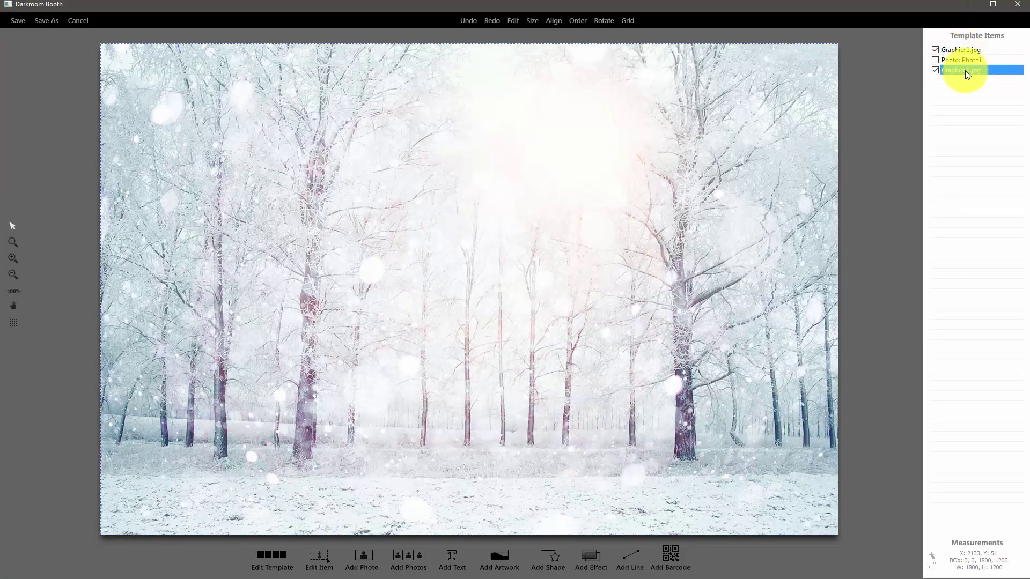
# Replace the copied graphic's background JPGs with overlays o1.png through o4.png from Overlays.
pyautogui.doubleClick(964, 69)
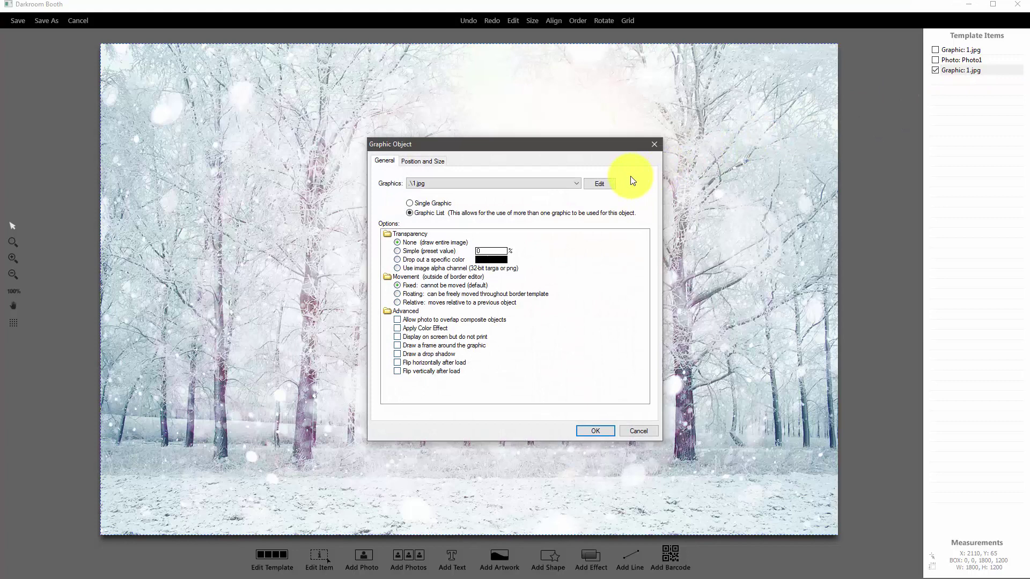
pyautogui.click(599, 184)
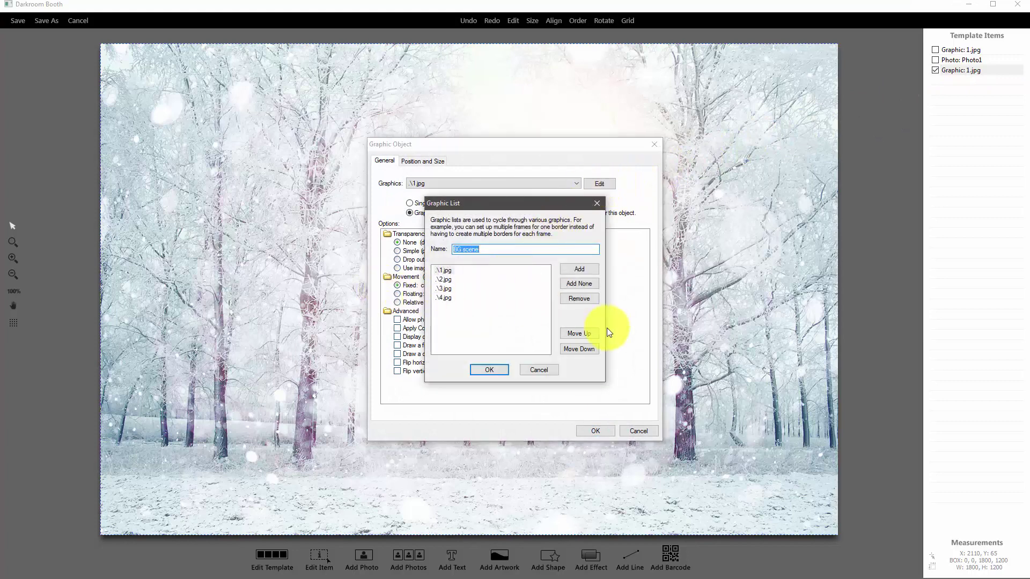
pyautogui.click(574, 300)
pyautogui.click(575, 300)
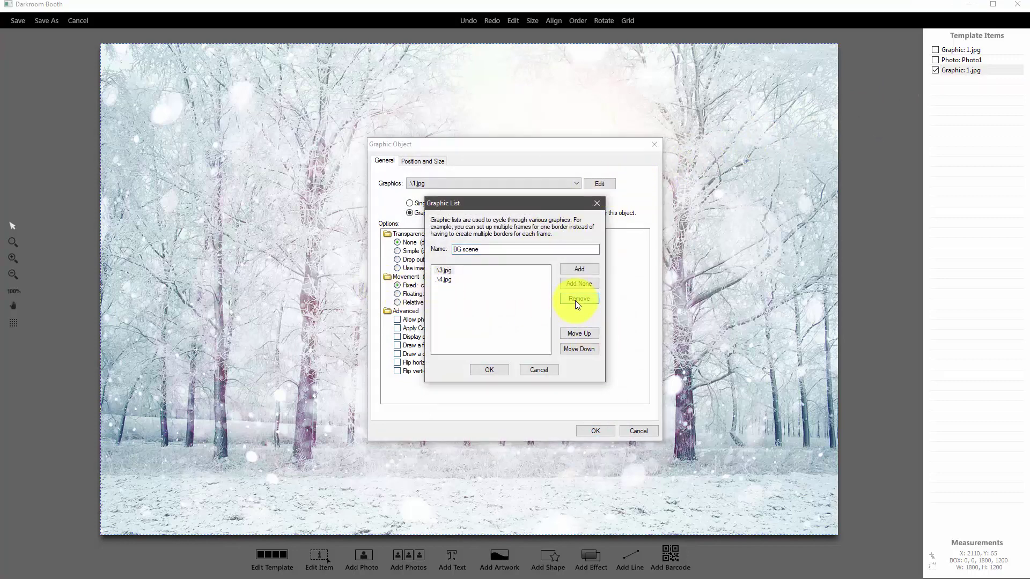
pyautogui.click(581, 271)
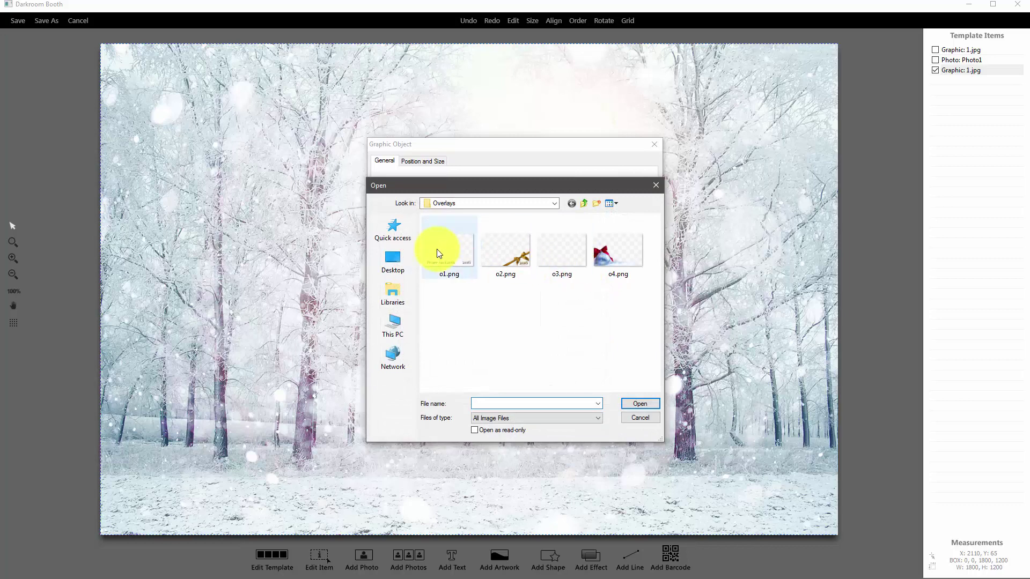
pyautogui.click(438, 255)
pyautogui.keyDown('shift'); pyautogui.click(625, 260); pyautogui.keyUp('shift')
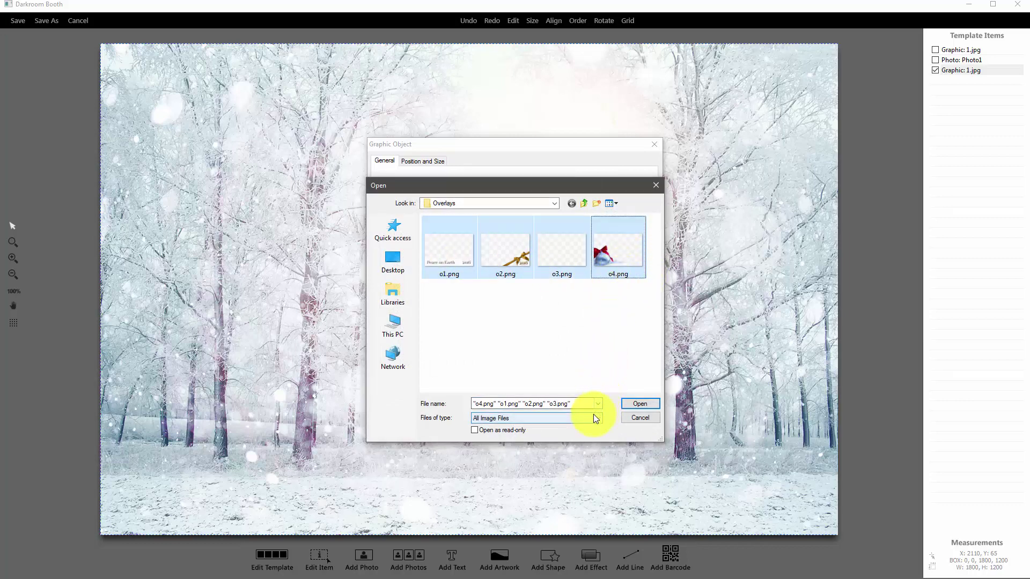
pyautogui.click(642, 404)
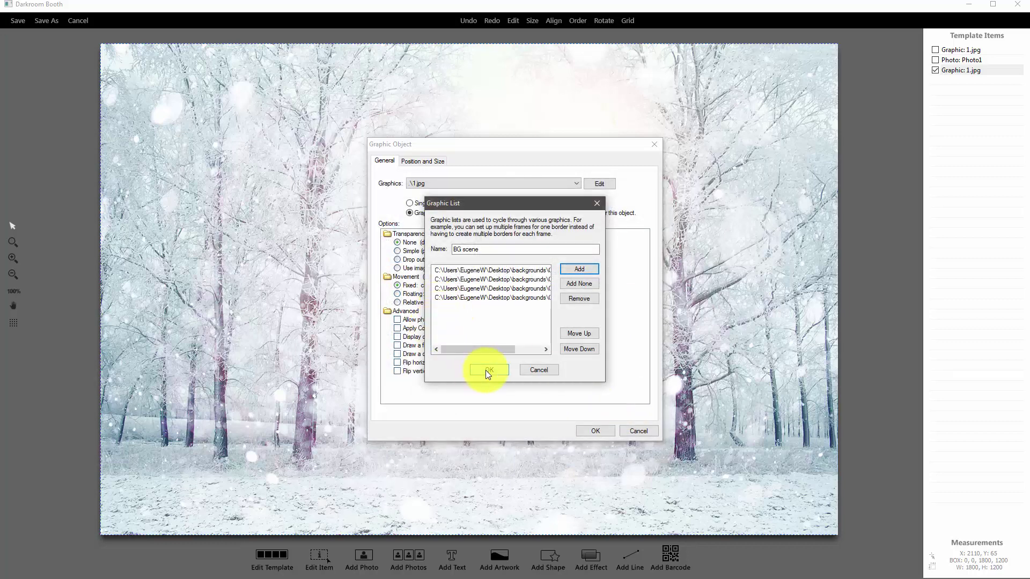
pyautogui.click(485, 369)
pyautogui.click(483, 369)
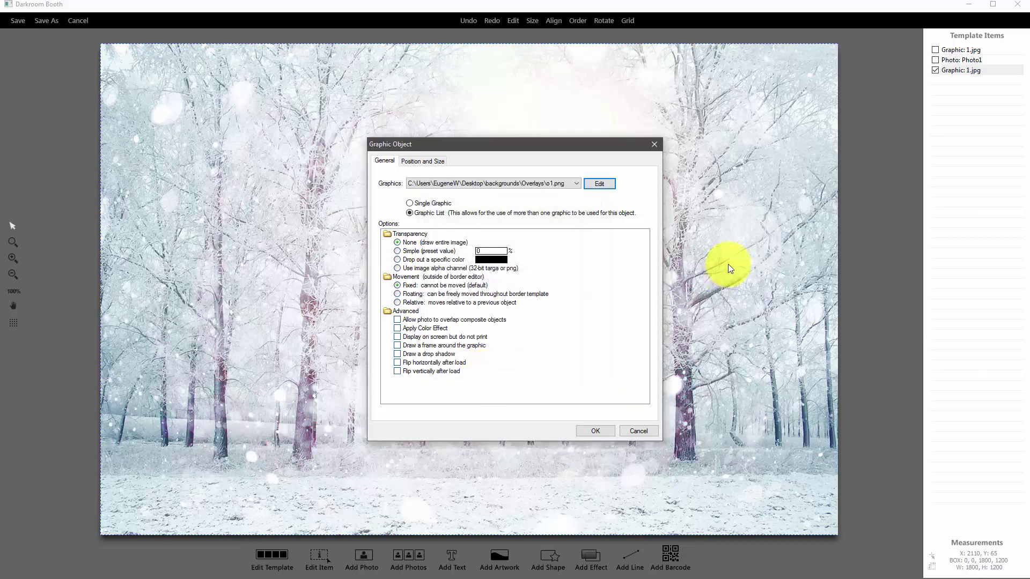
# Enable 'Use image alpha channel' transparency for the overlay graphic and apply it.
pyautogui.click(396, 268)
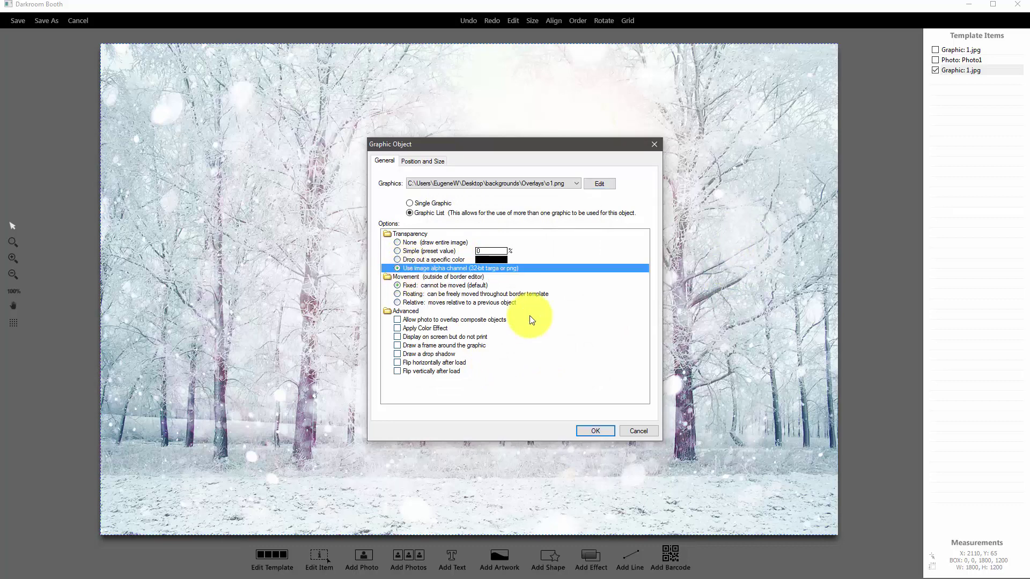
pyautogui.click(586, 431)
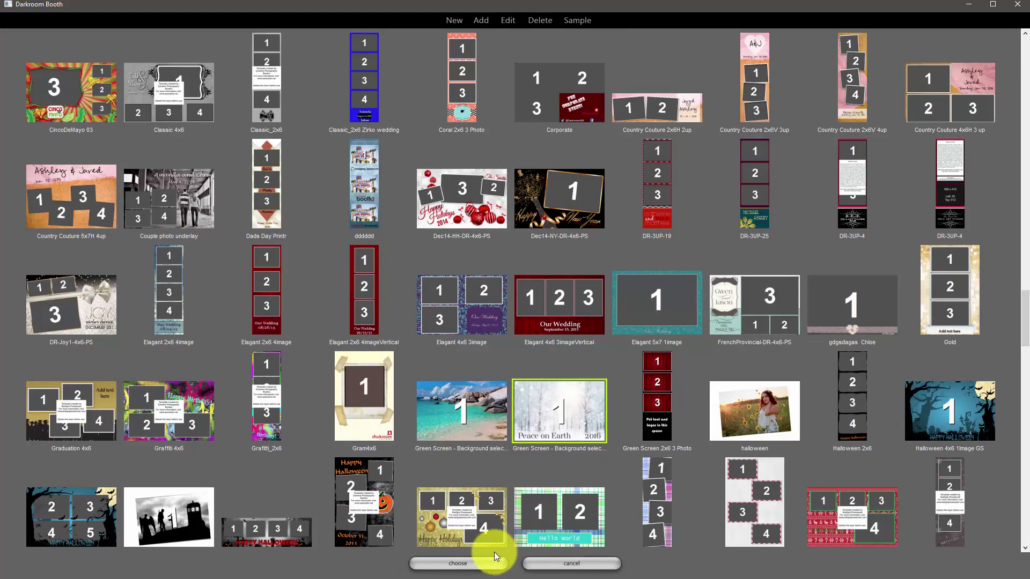
# Open the Screens template for editing and duplicate its Graphic: 1.jpg background with Ctrl+D.
pyautogui.click(495, 562)
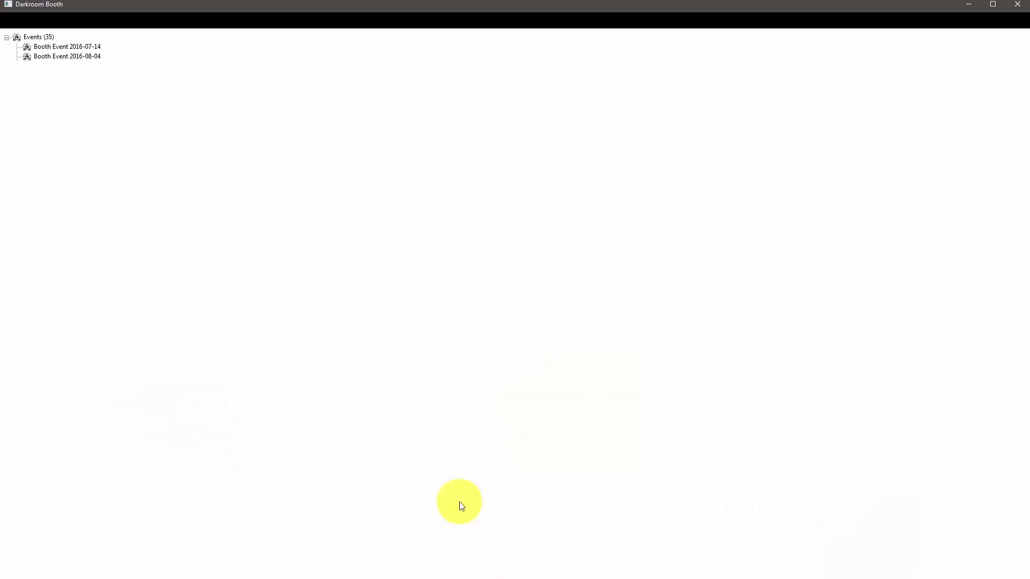
pyautogui.click(317, 21)
pyautogui.click(314, 75)
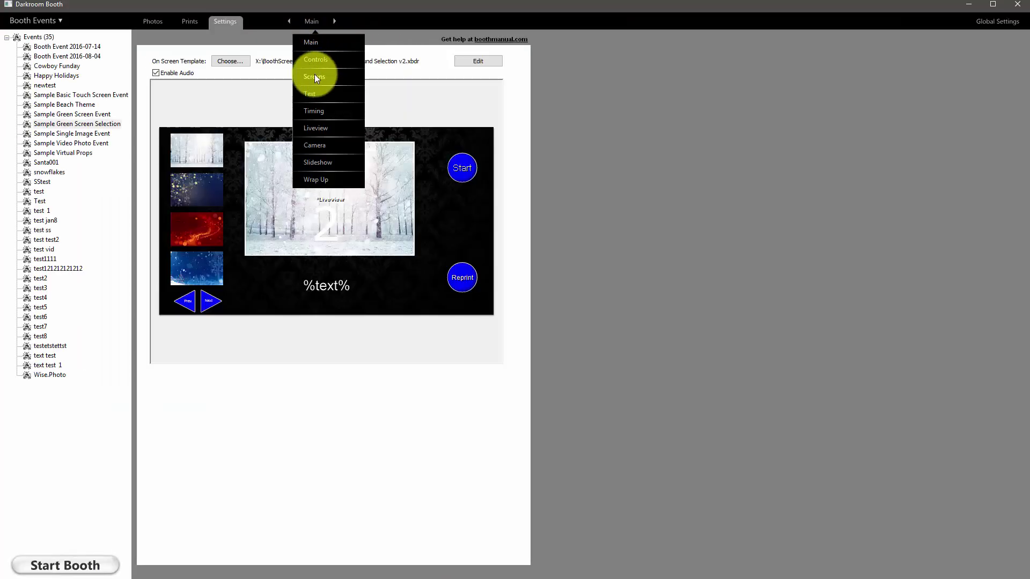
pyautogui.click(477, 61)
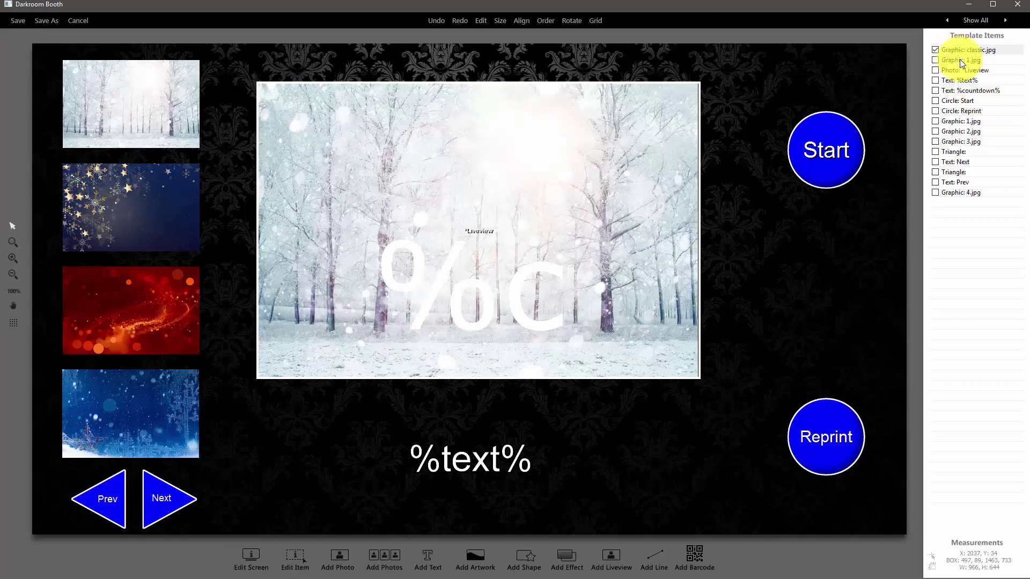
pyautogui.click(959, 61)
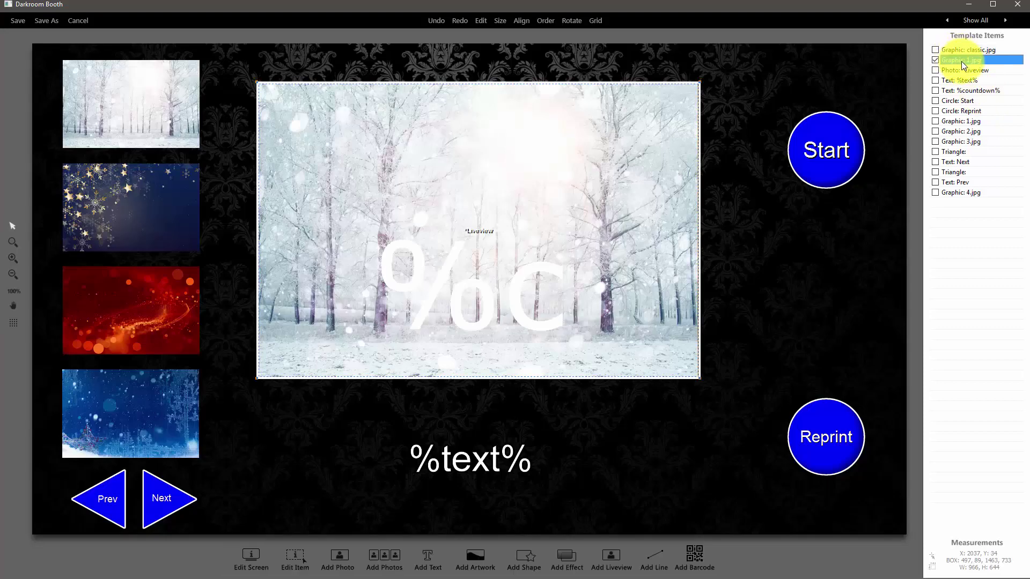
pyautogui.hotkey('ctrl', 'd')
# Swap the duplicate's JPG list for overlays o1–o4.png and enable image alpha transparency.
pyautogui.doubleClick(956, 206)
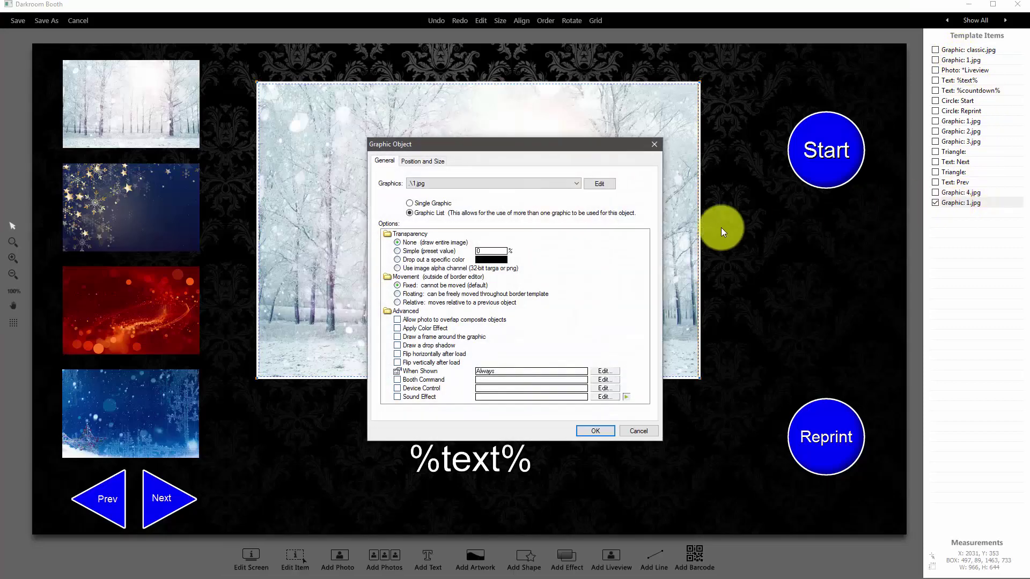
pyautogui.click(611, 190)
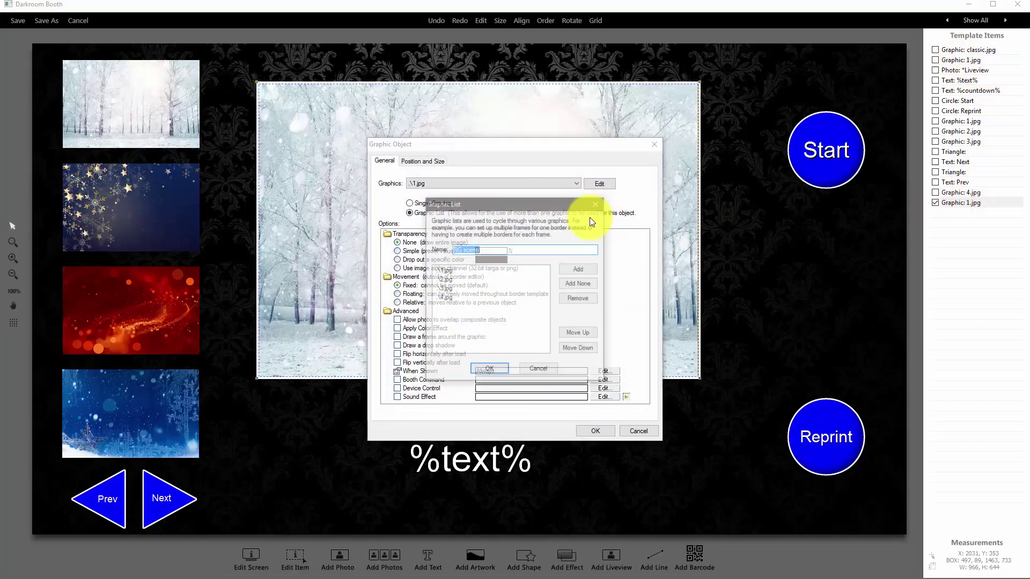
pyautogui.click(580, 297)
pyautogui.click(580, 297)
pyautogui.click(579, 271)
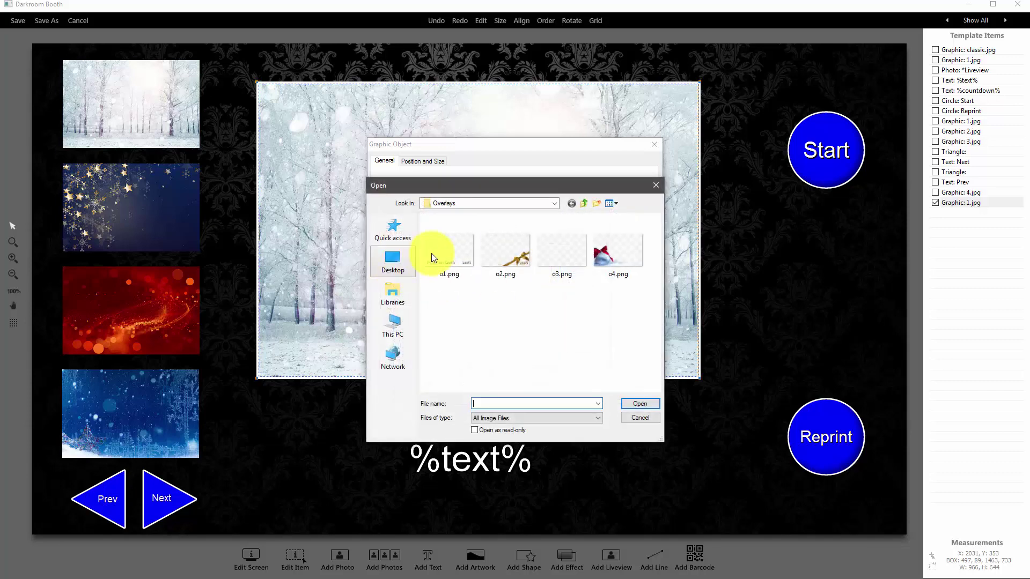
pyautogui.click(447, 252)
pyautogui.keyDown('shift'); pyautogui.click(619, 254); pyautogui.keyUp('shift')
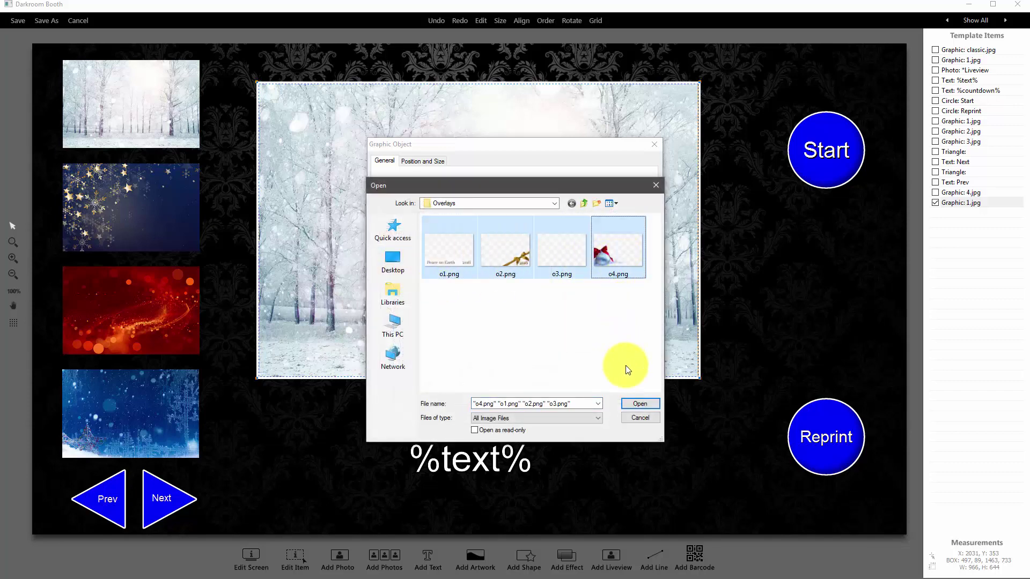
pyautogui.click(639, 404)
pyautogui.click(488, 367)
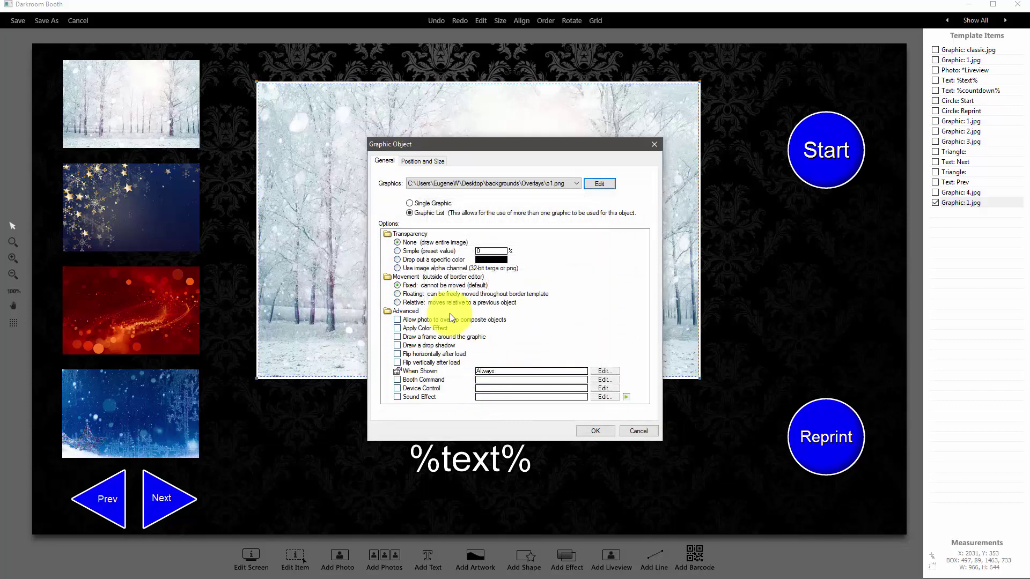
pyautogui.click(411, 269)
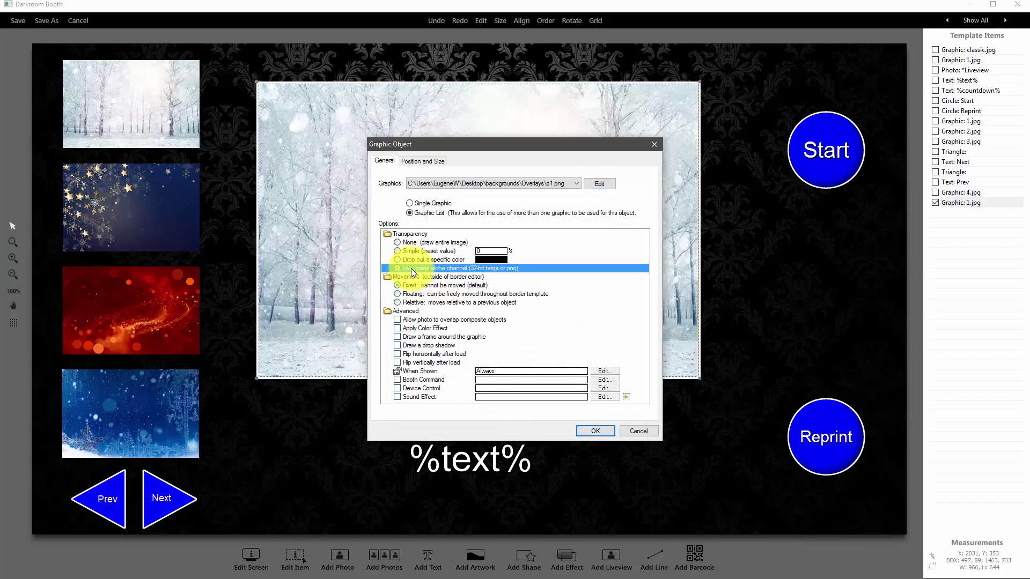
pyautogui.click(597, 432)
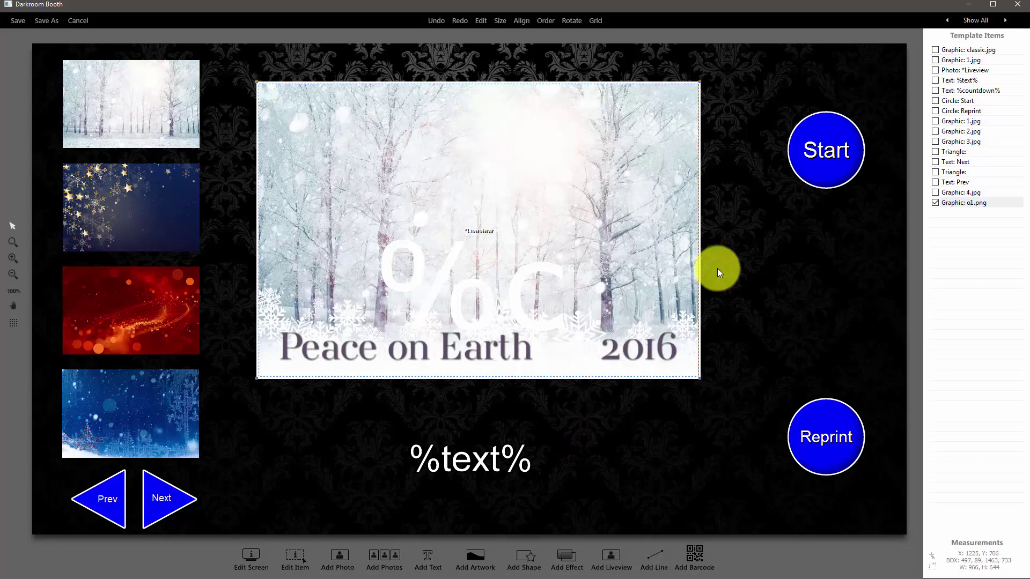
# Move Graphic: o1.png up to just below Photo: *Liveview, then save the screen template.
pyautogui.moveTo(952, 201); pyautogui.dragTo(959, 93)
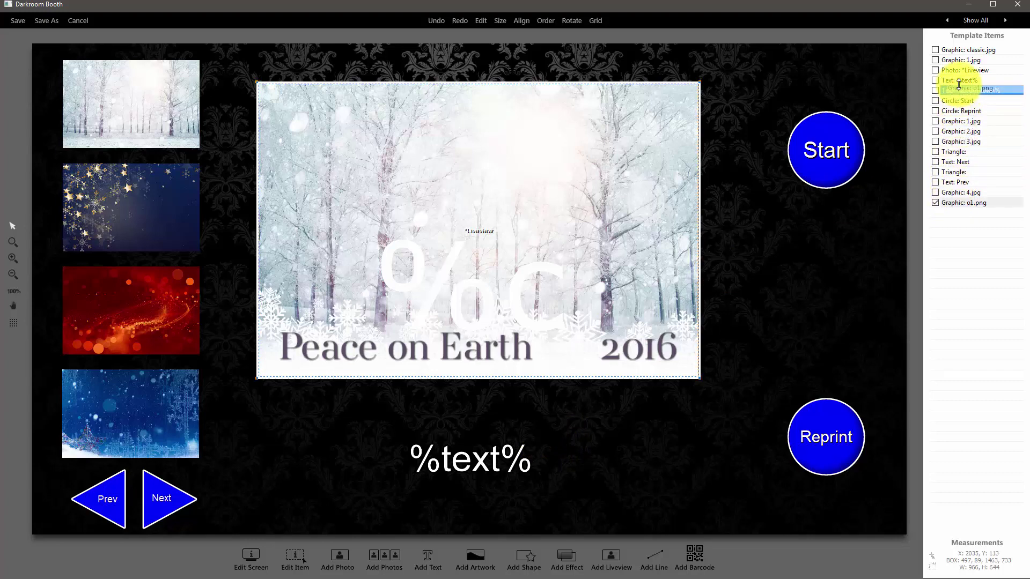
pyautogui.moveTo(959, 93); pyautogui.dragTo(962, 81)
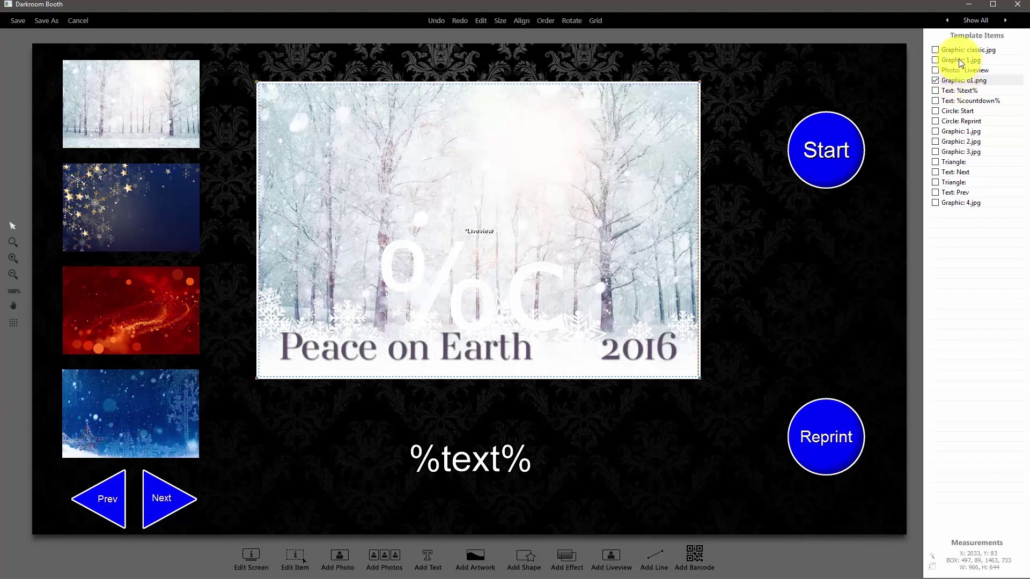
pyautogui.click(18, 20)
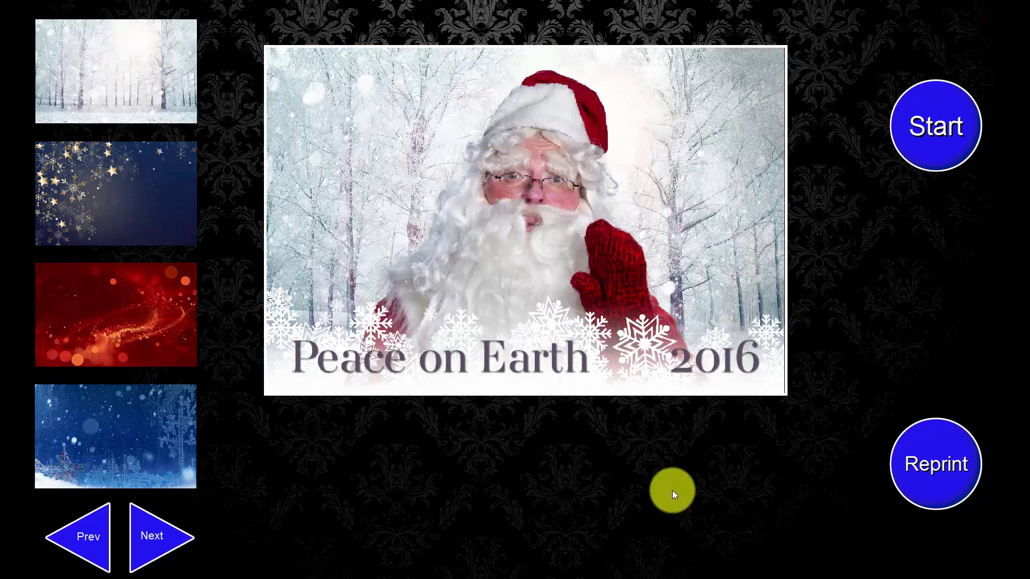
# Test the starry blue, red bokeh and blue frosty backgrounds in the booth, then exit with Esc.
pyautogui.click(138, 199)
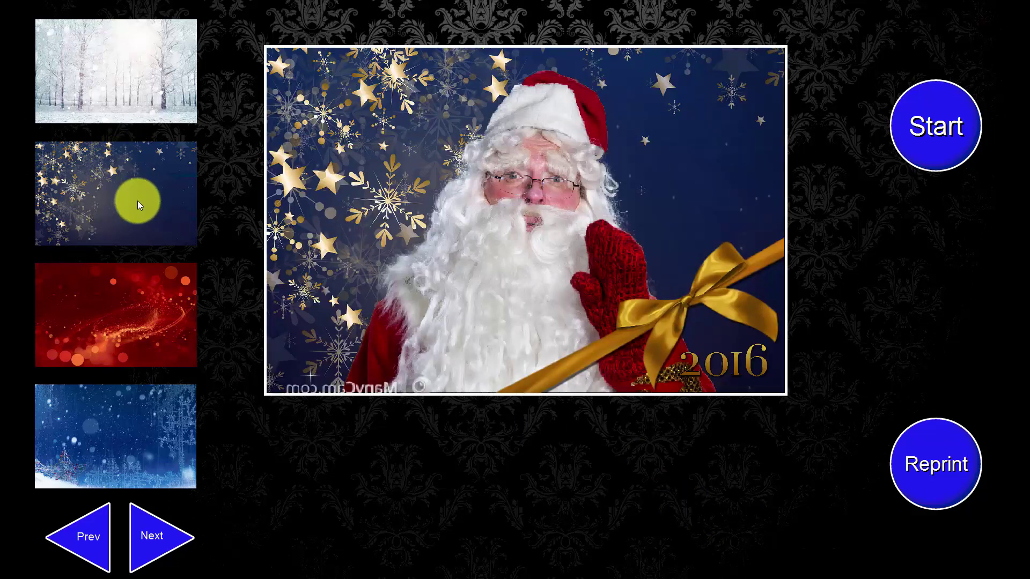
pyautogui.click(94, 313)
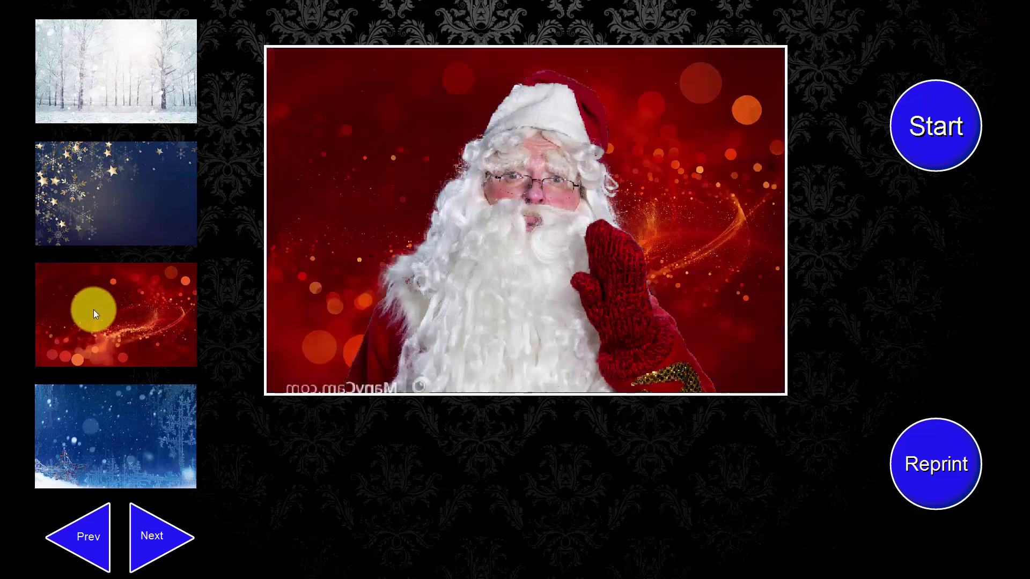
pyautogui.click(107, 419)
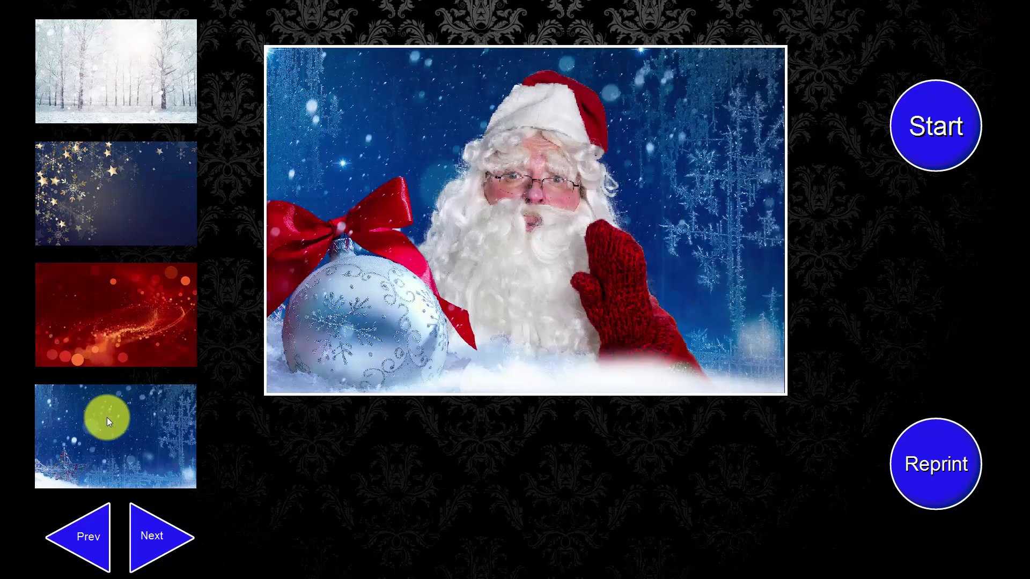
pyautogui.click(106, 300)
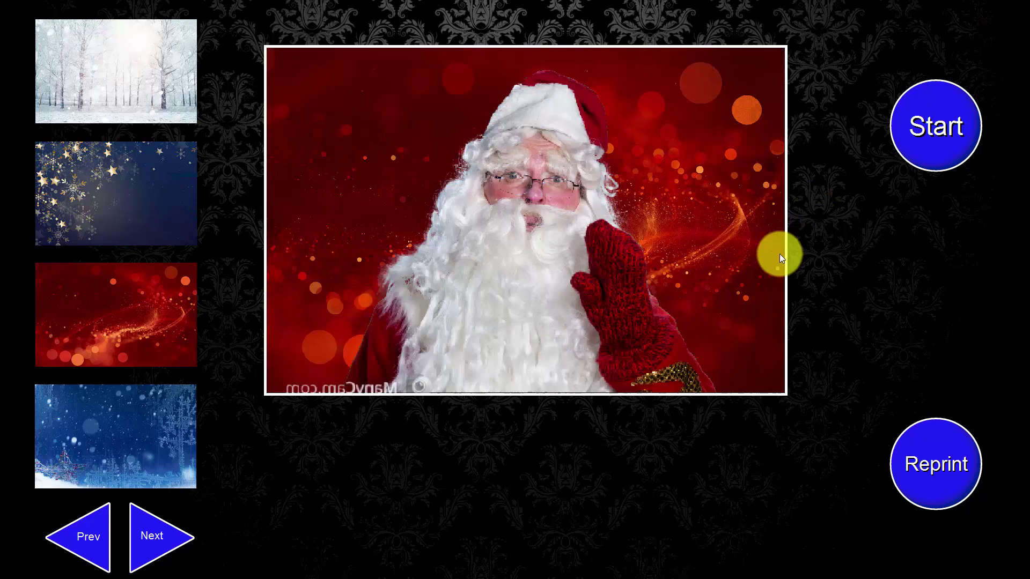
pyautogui.click(135, 186)
pyautogui.press('Escape')
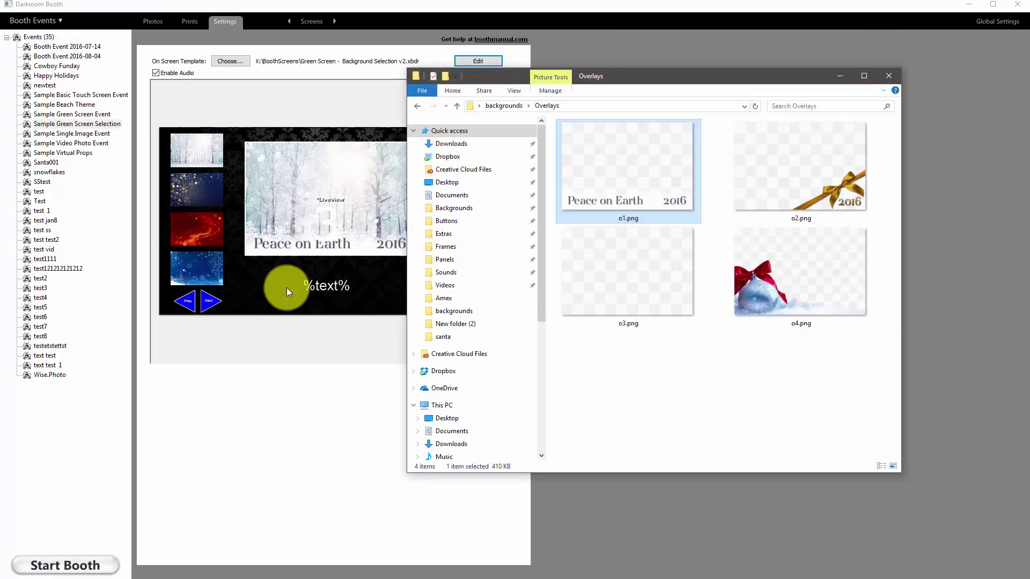
# Select the blank overlay o3.png among the four PNGs in the Overlays folder.
pyautogui.click(666, 248)
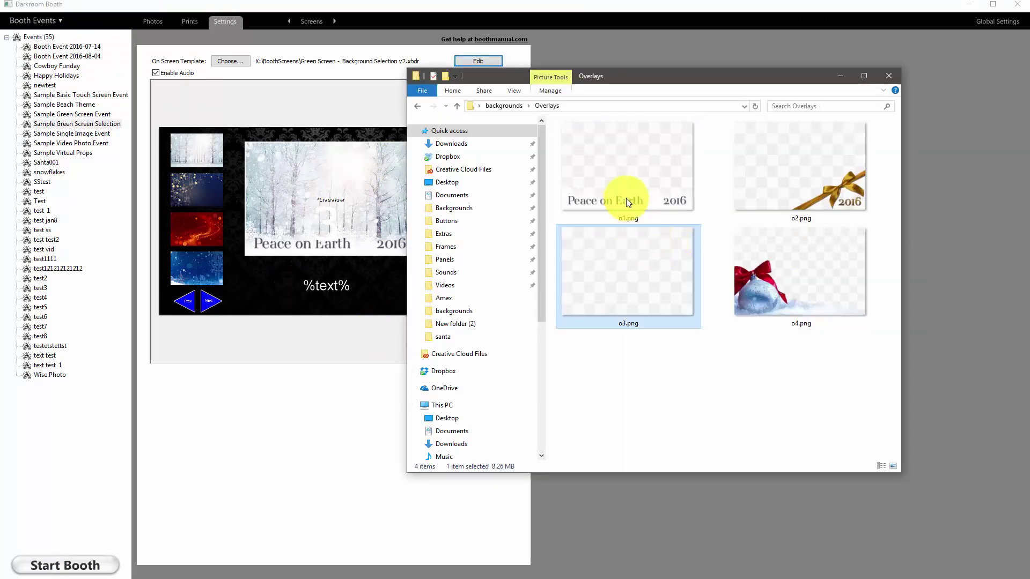